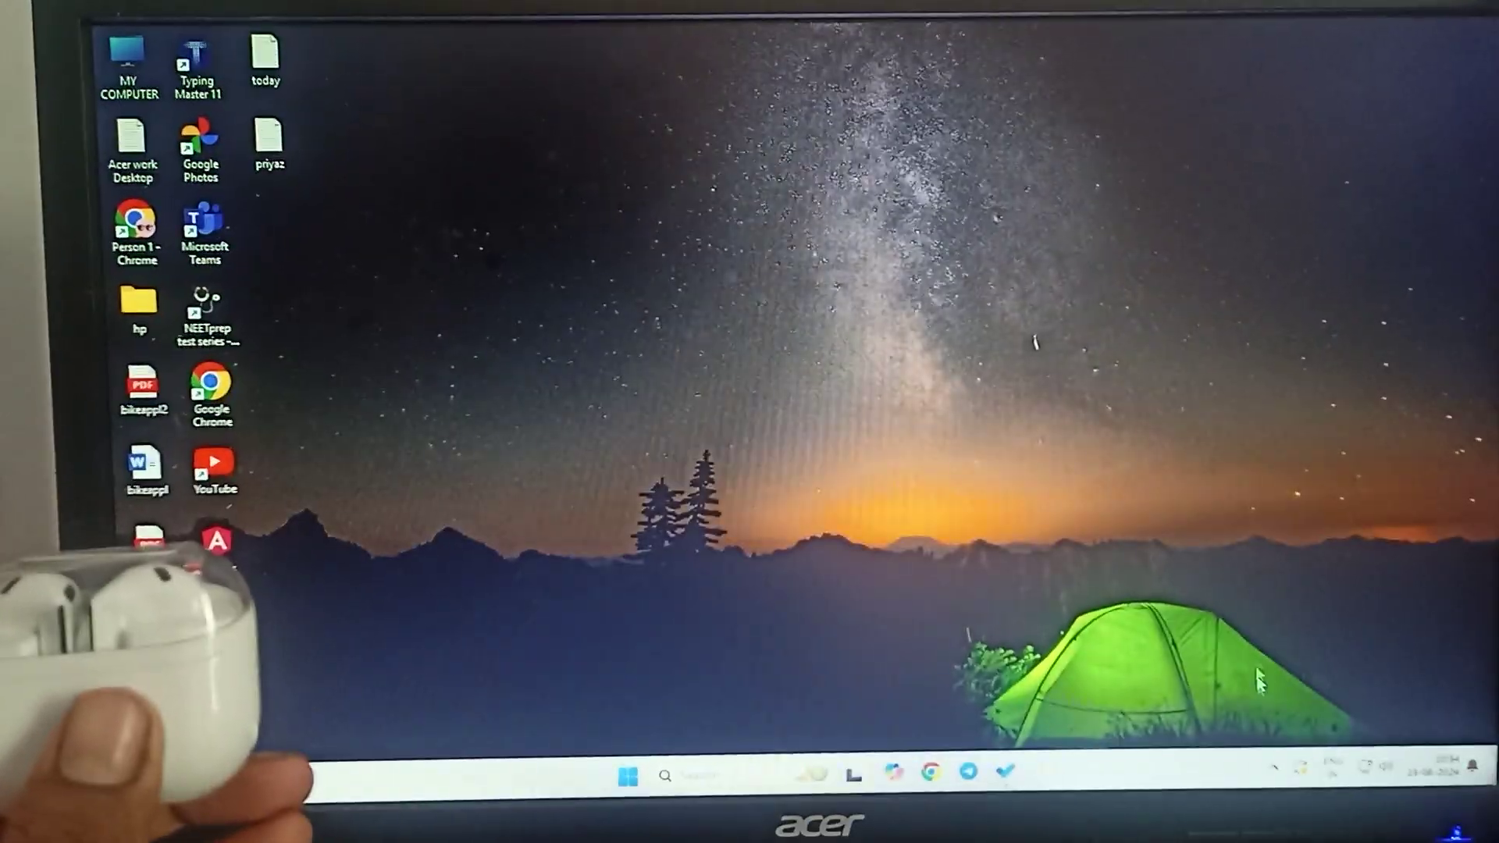
# Step: Reveal the hidden system tray icons, then bring up the Start menu
pyautogui.click(1275, 771)
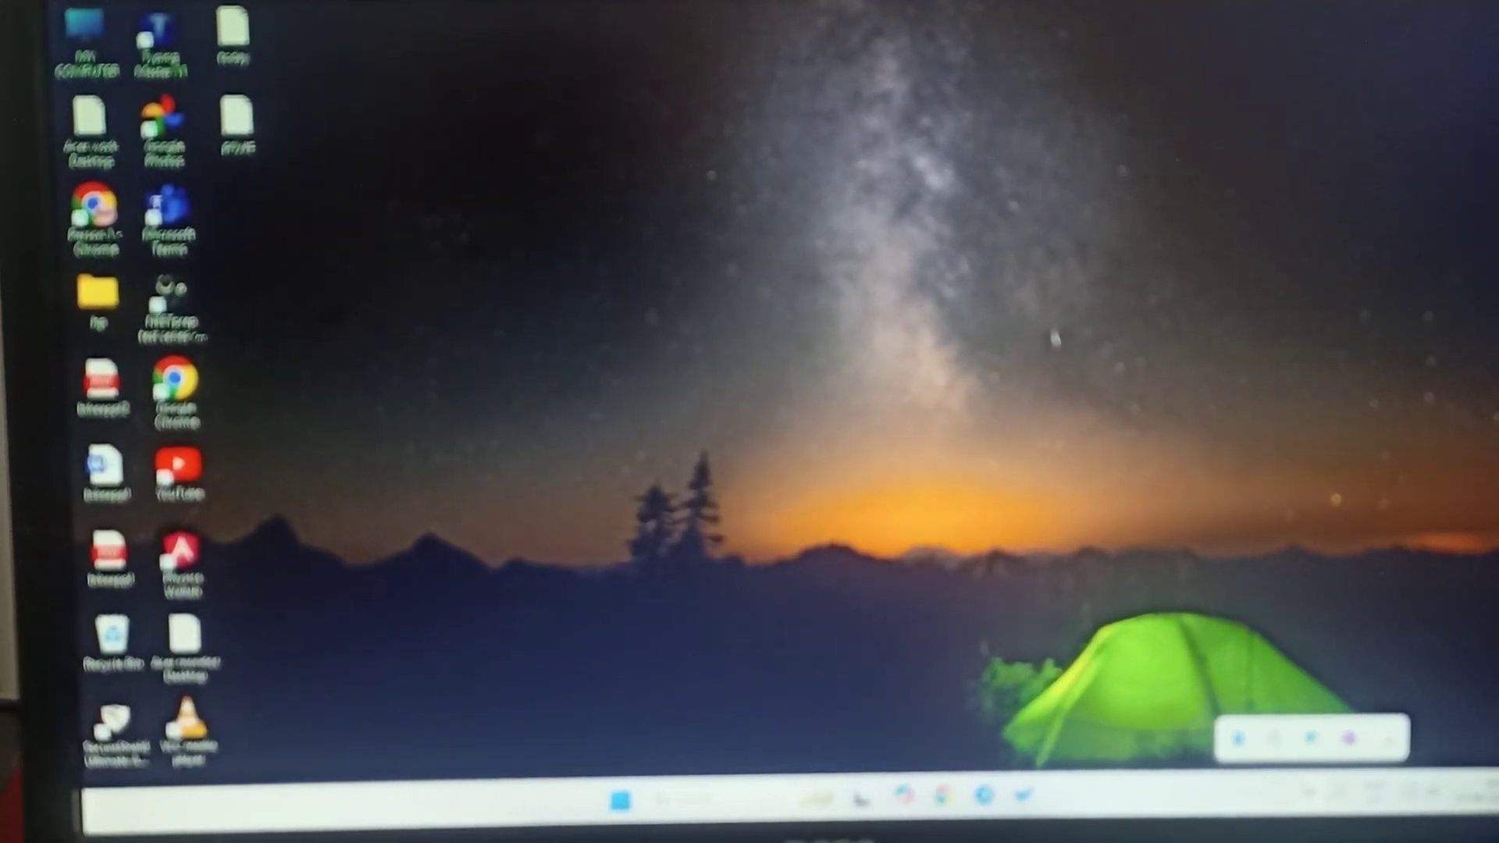
pyautogui.press('super')
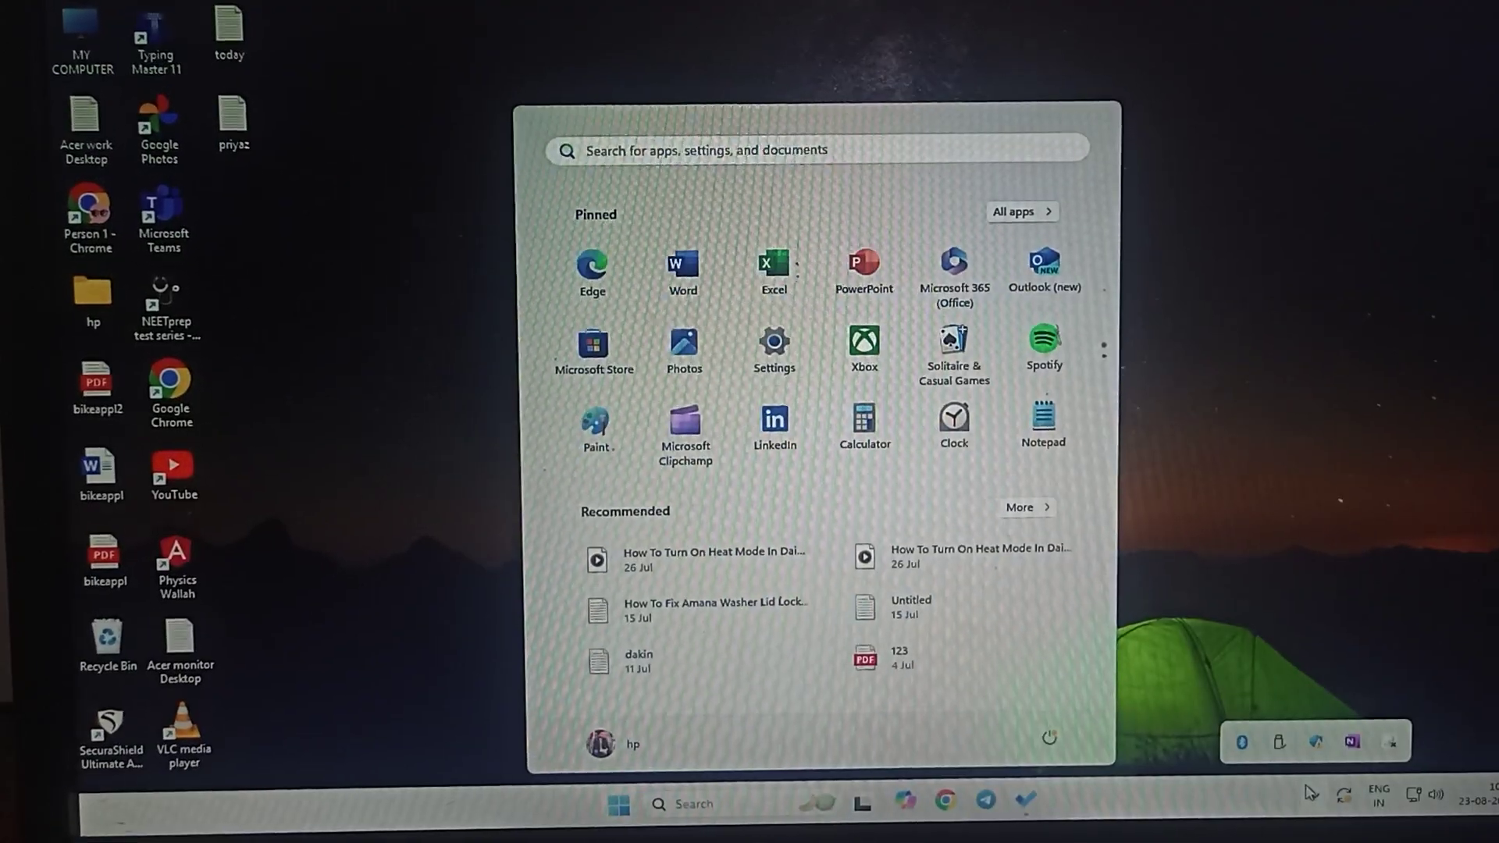
pyautogui.write('b,u')
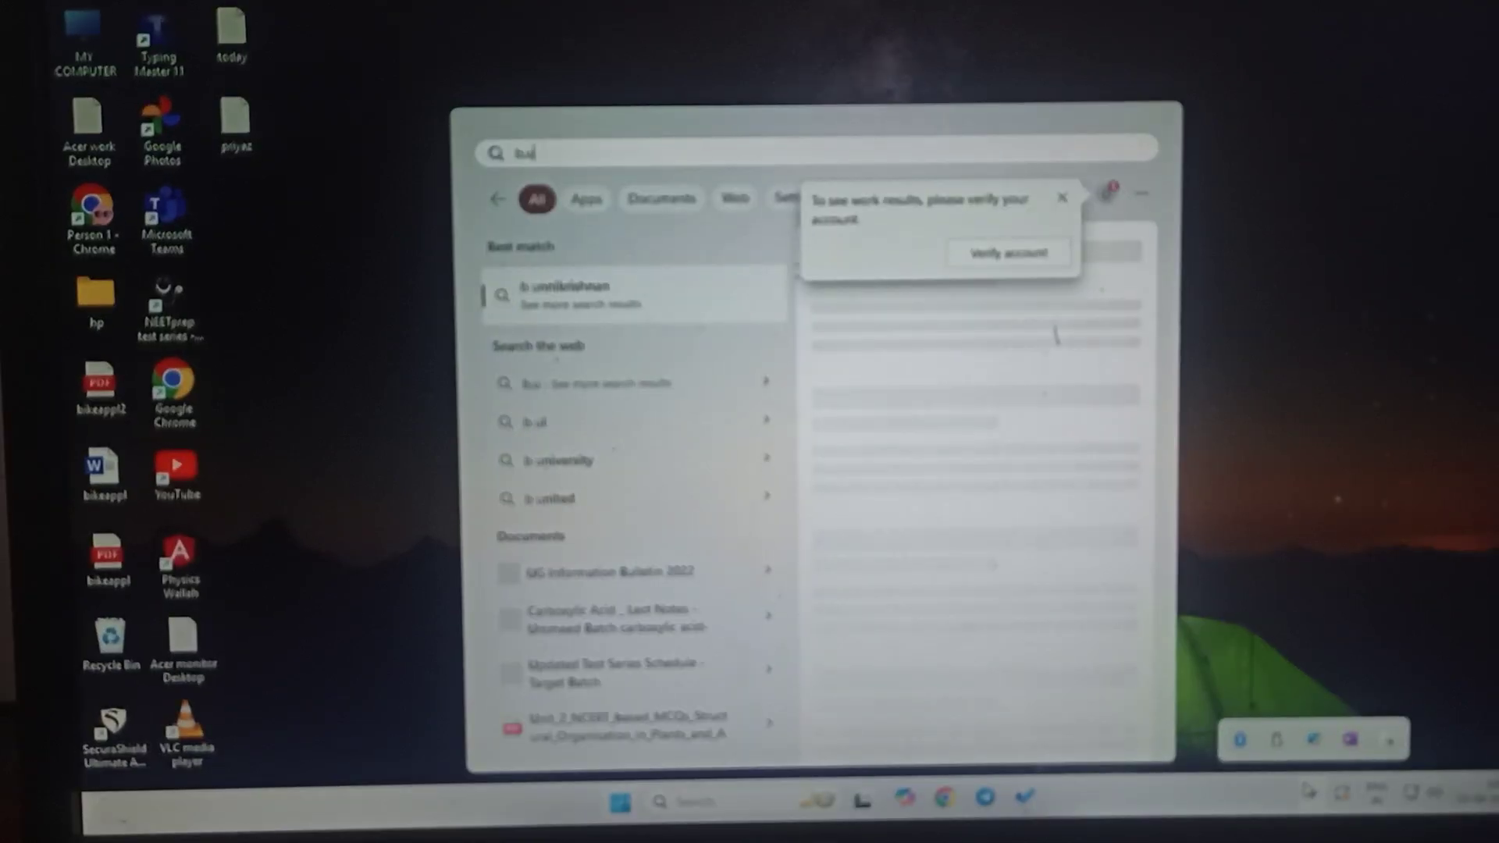
# Step: Fix the search text, filter to Settings, and open Bluetooth and other devices settings
pyautogui.press('BackSpace')
pyautogui.write('l')
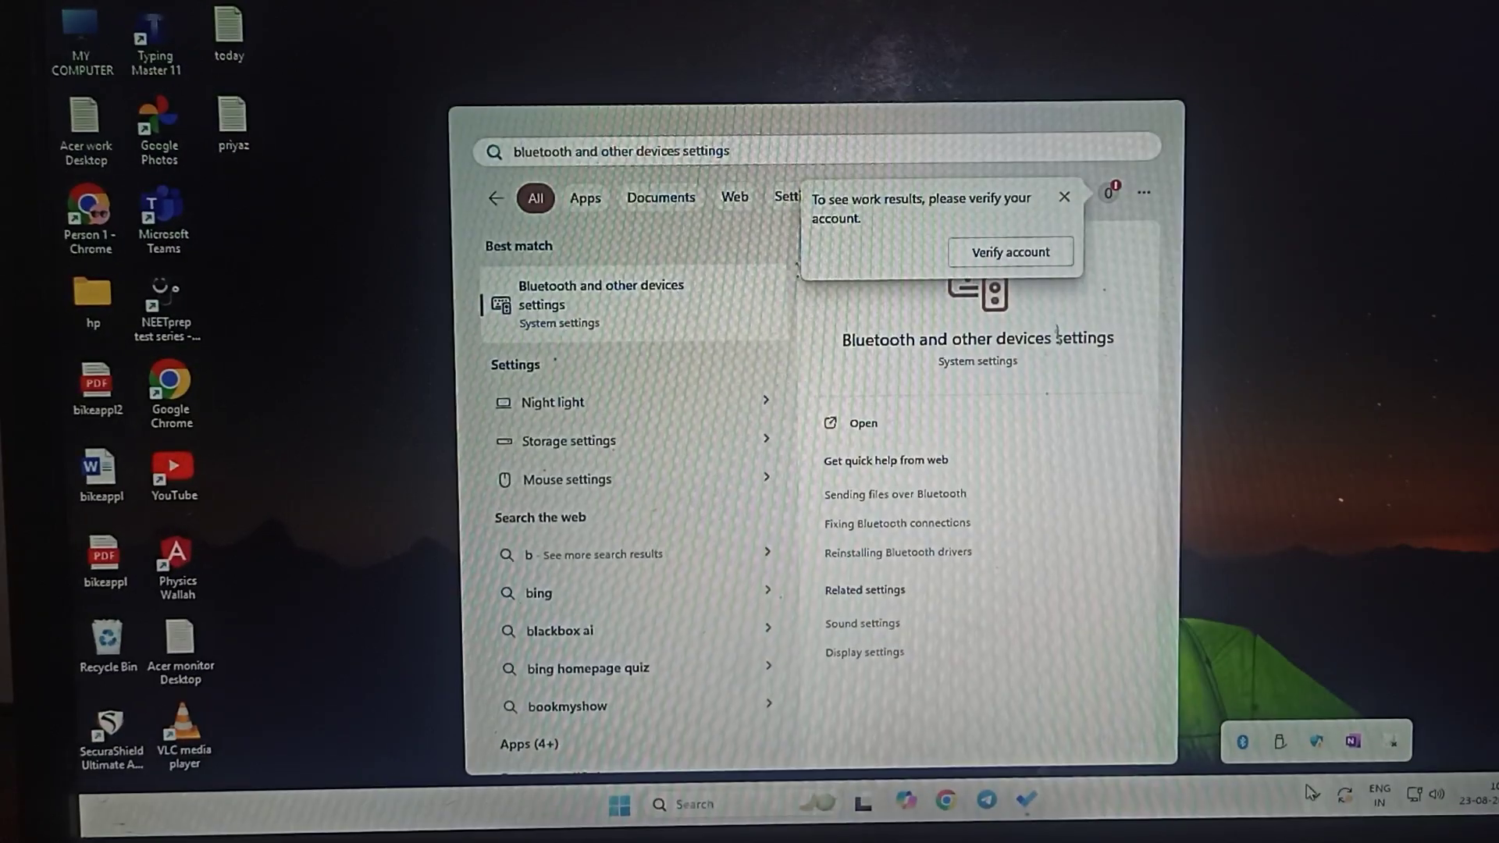
pyautogui.click(787, 197)
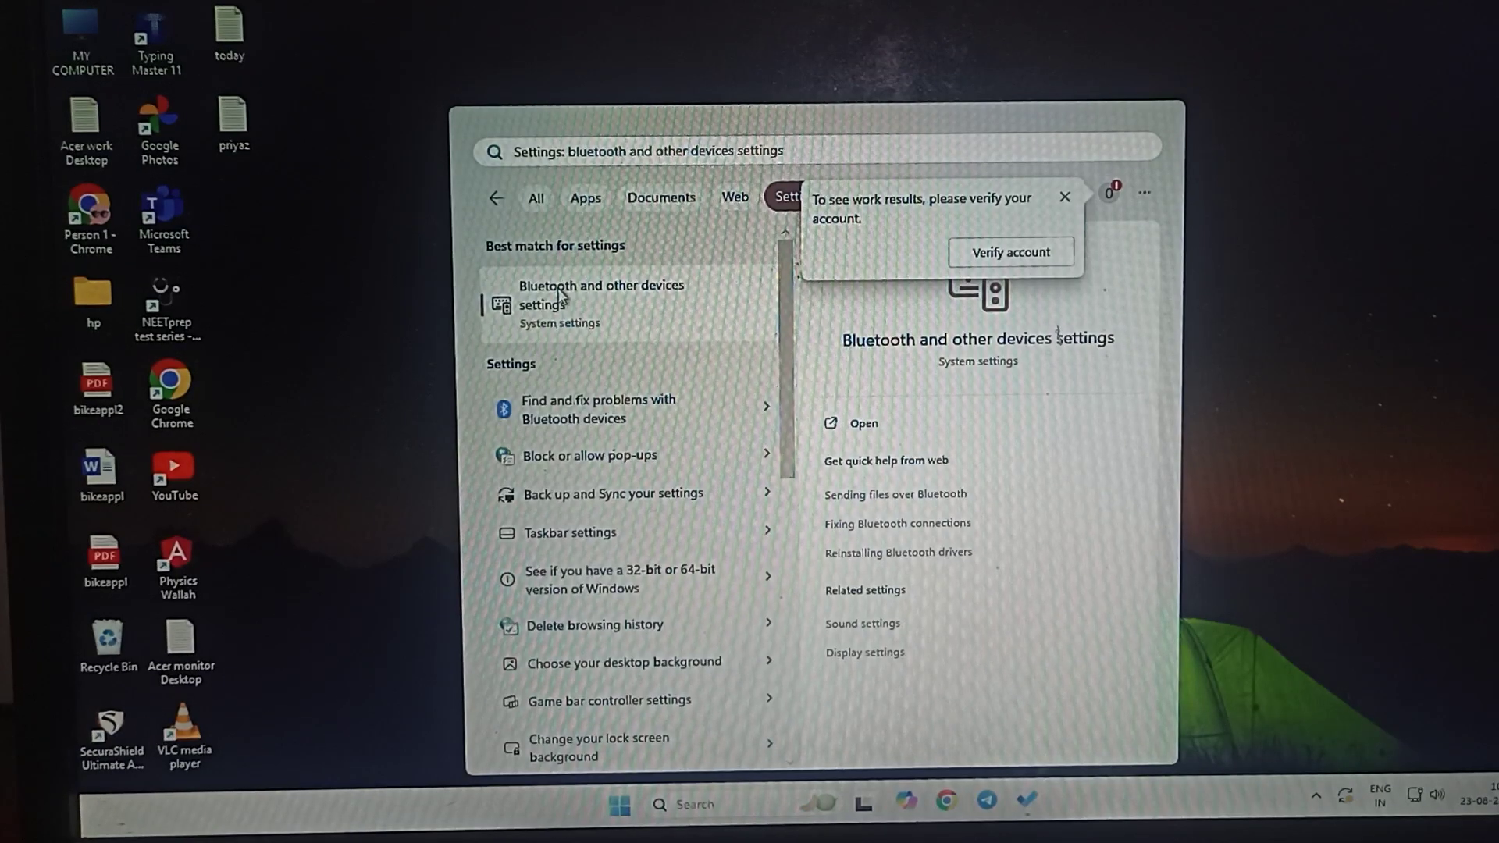
pyautogui.click(609, 299)
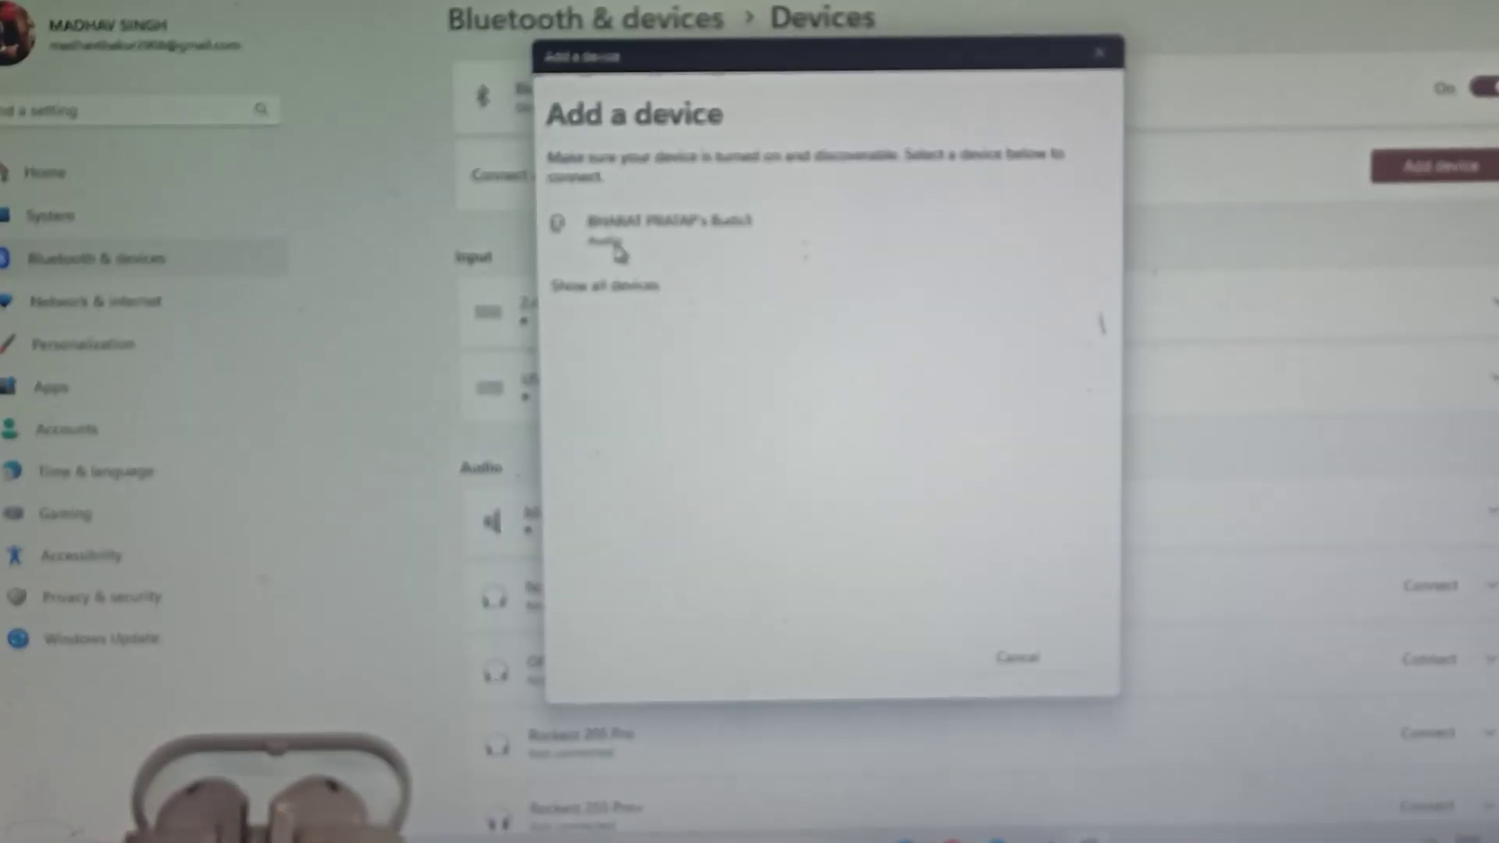
# Step: Select the discovered Buds3 earbuds to start pairing them
pyautogui.click(619, 241)
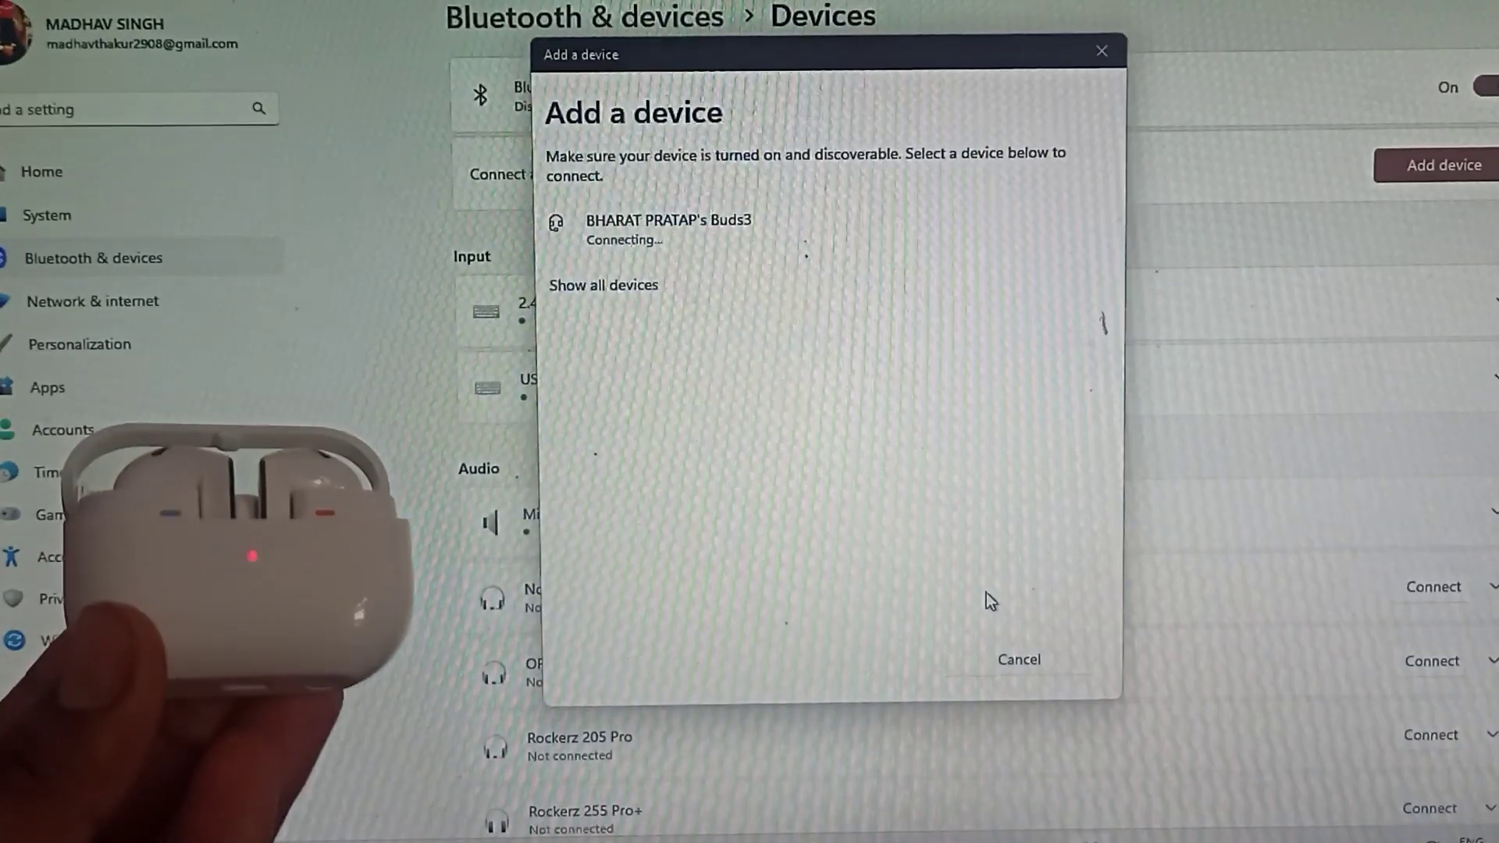